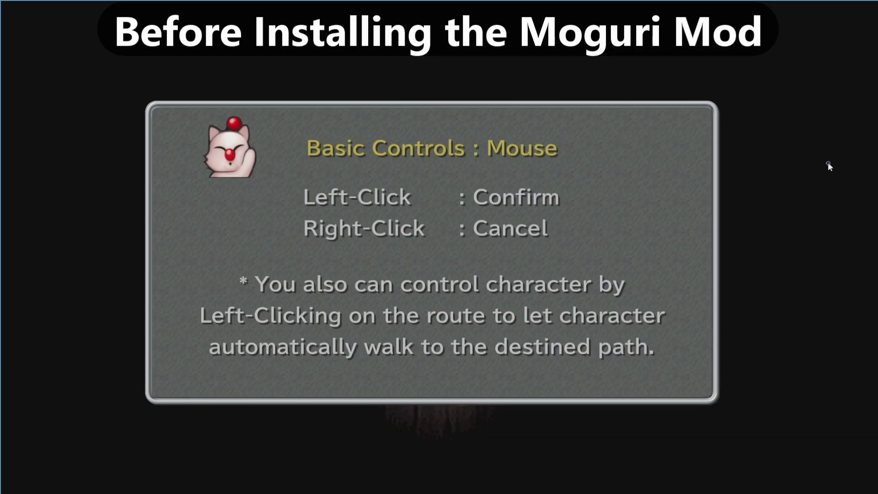
# Light the candle in the unmodded game and accept the default character name Zidane
pyautogui.press('c')
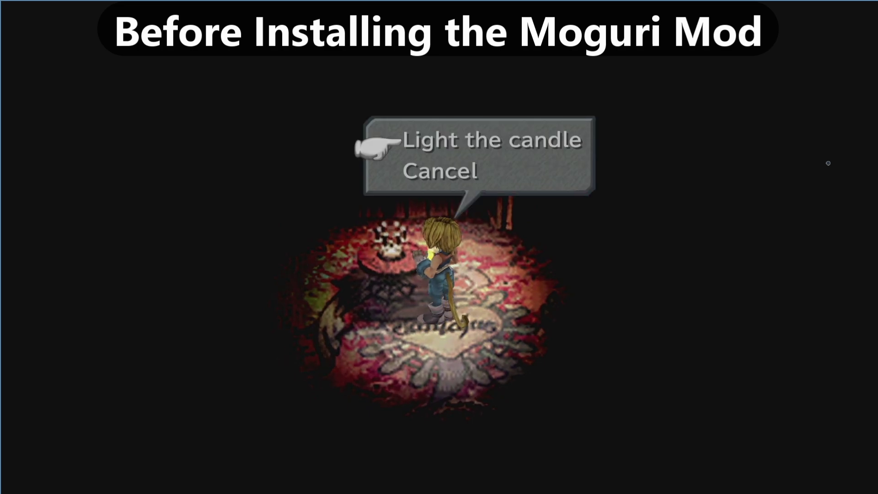
pyautogui.press('c')
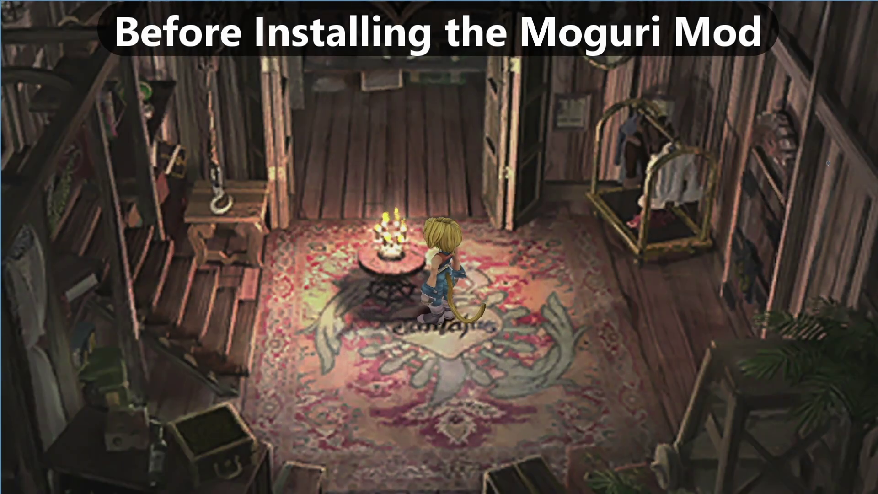
pyautogui.press('c')
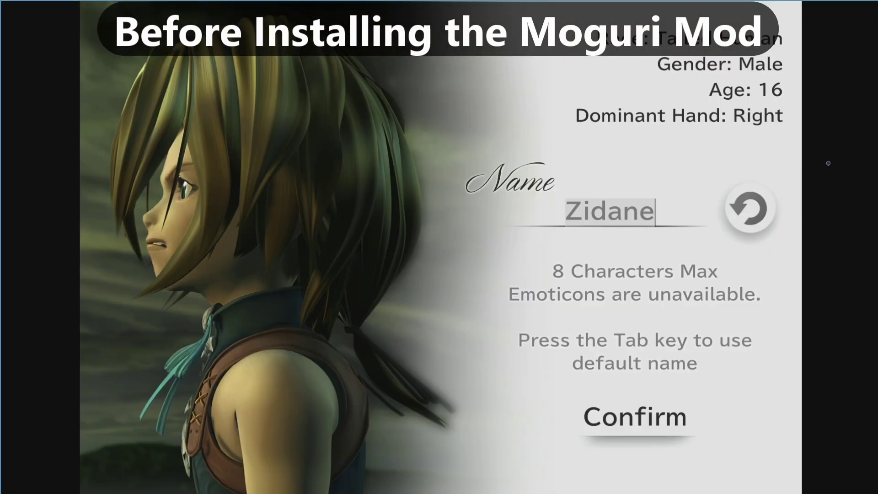
pyautogui.press('Return')
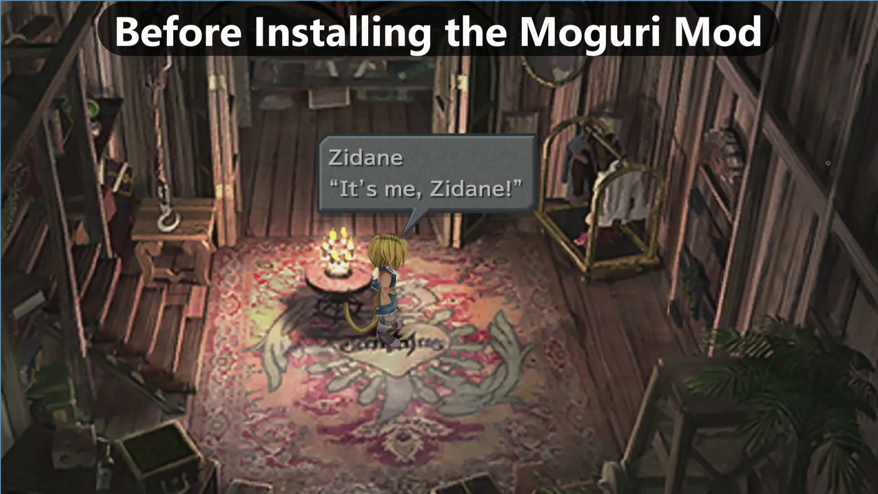
pyautogui.press('c')
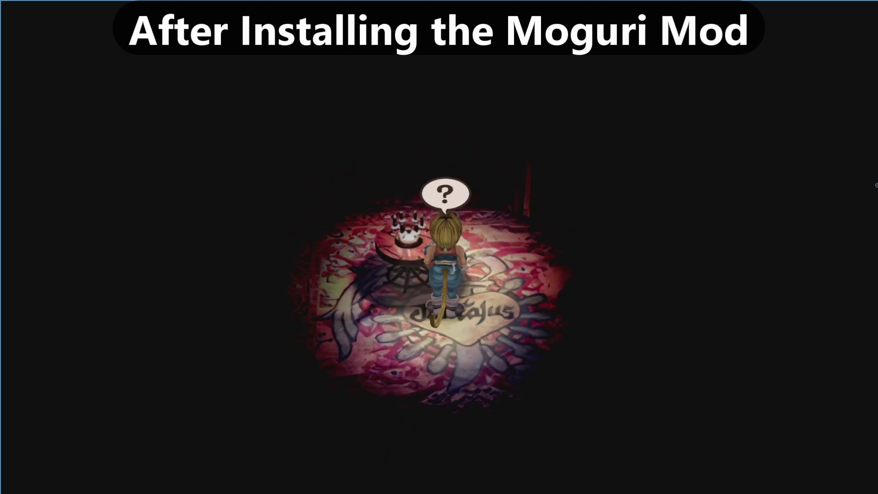
# Repeat the candle-lighting scene in the modded game, keeping the default character name Zidane
pyautogui.press('c')
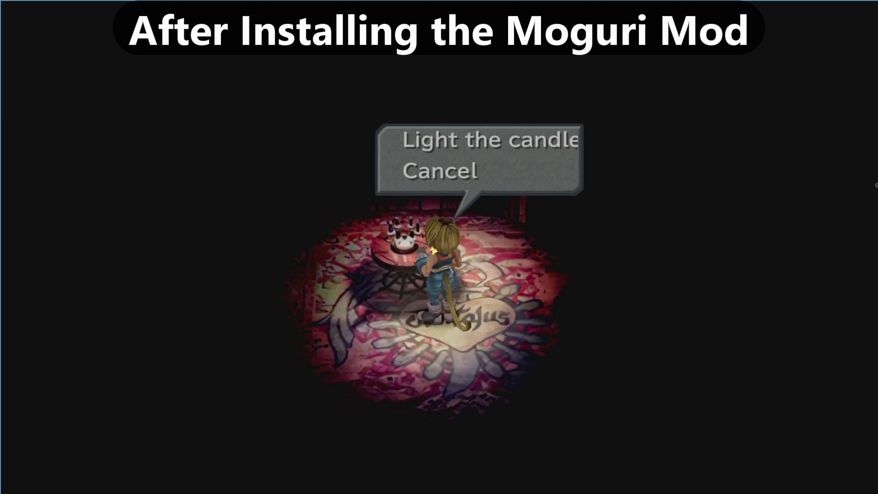
pyautogui.press('c')
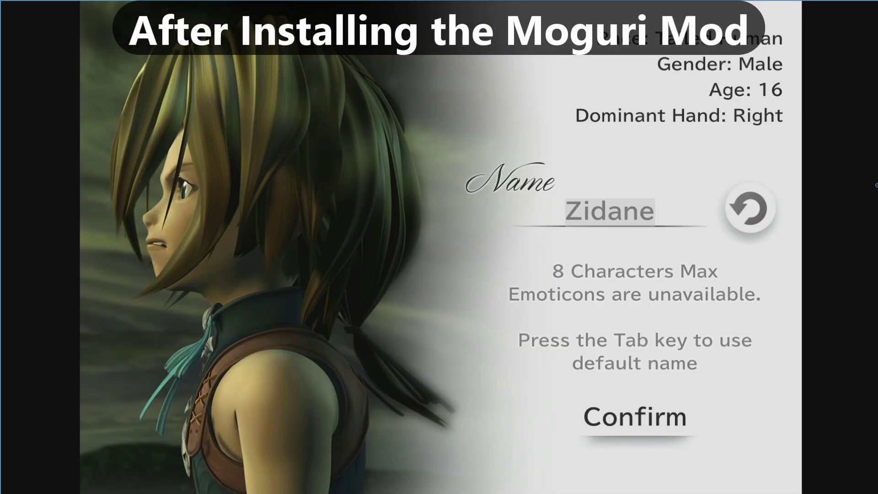
pyautogui.press('Return')
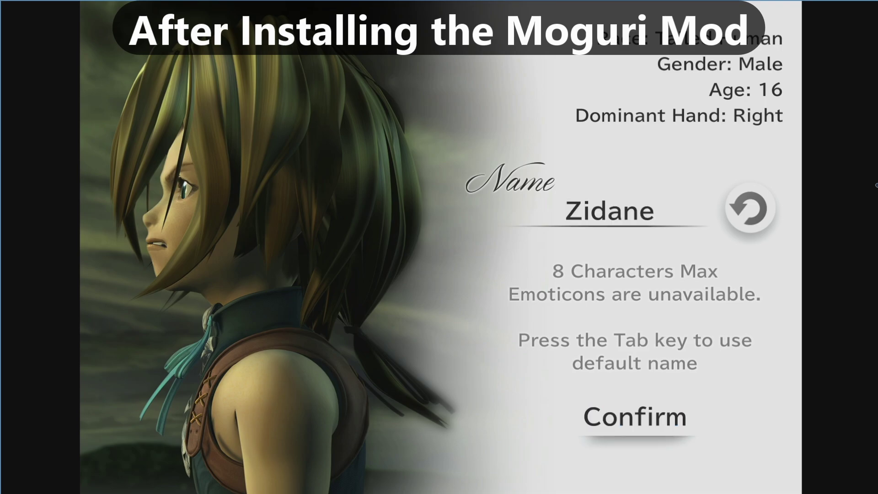
pyautogui.press('Return')
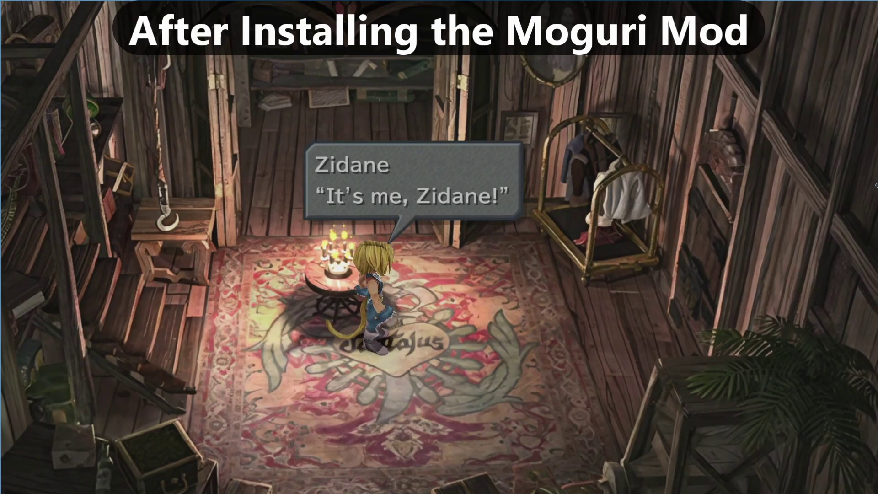
# Advance the opening dialogue between Zidane, Blank and Cinna
pyautogui.press('Return')
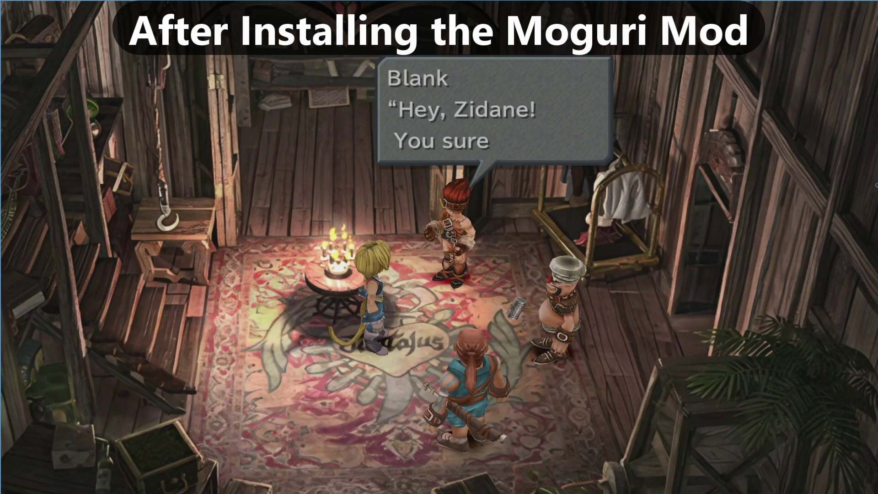
pyautogui.press('Return')
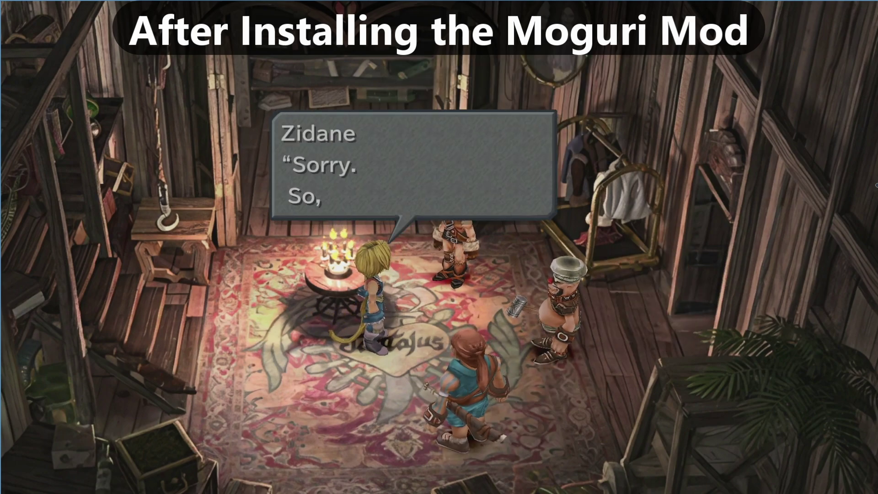
pyautogui.press('Return')
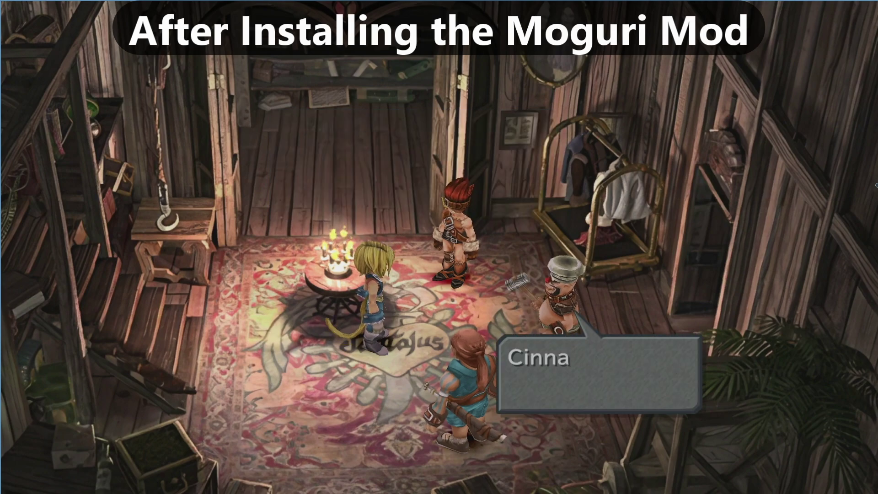
pyautogui.press('Return')
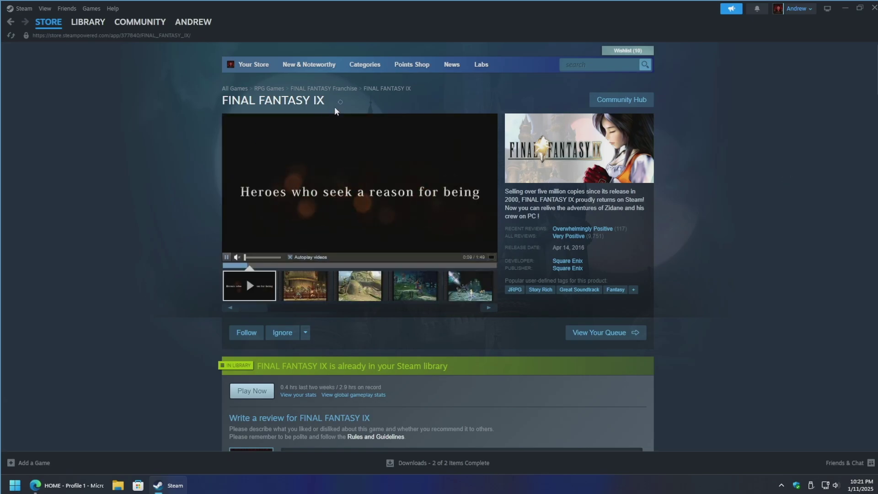
pyautogui.moveTo(189, 152); pyautogui.dragTo(207, 128)
pyautogui.click(186, 154)
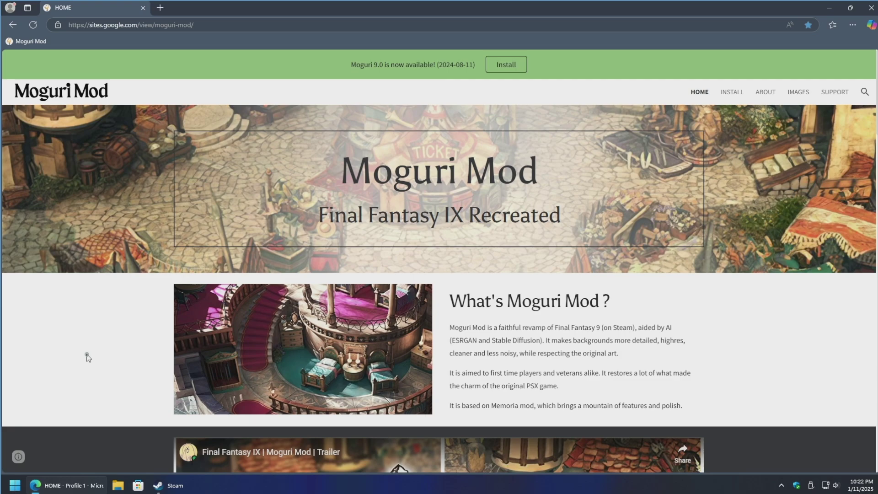
# Review the features on the Moguri Mod home page and compare the Vanilla (2016) and Moguri 9 (2024) images with the comparison slider
pyautogui.scroll(-5, 790, 255)
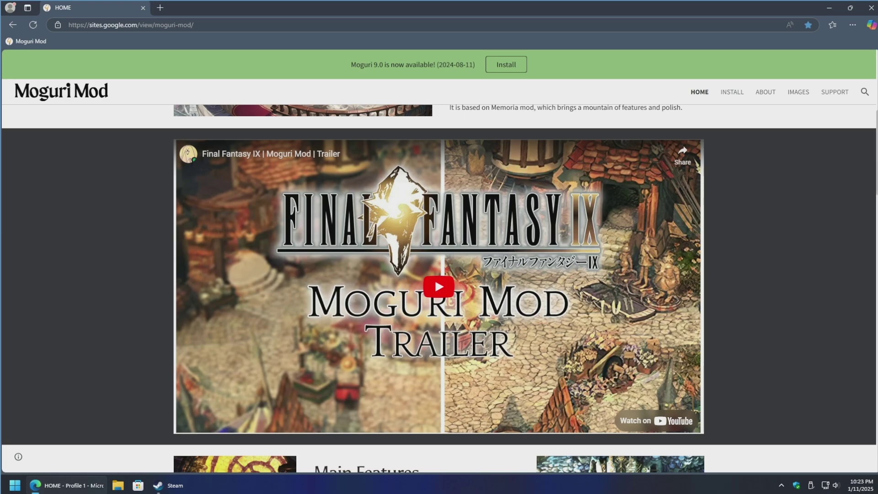
pyautogui.scroll(-5, 876, 231)
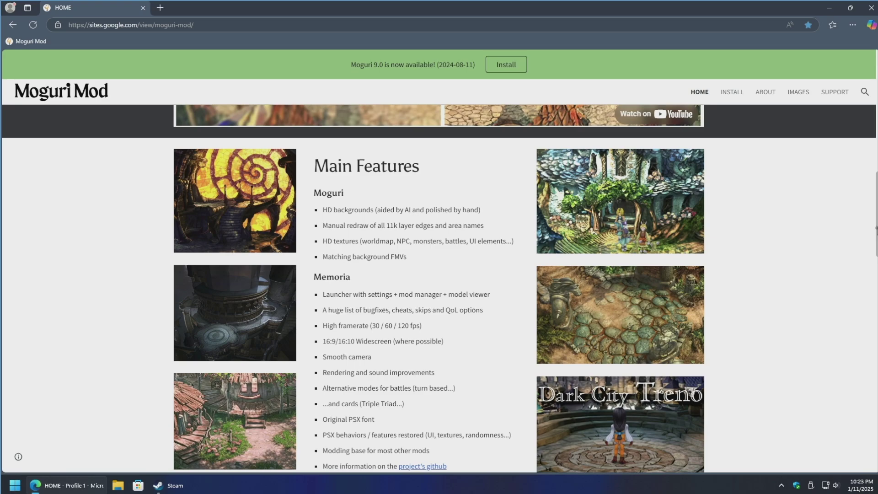
pyautogui.scroll(-1, 876, 230)
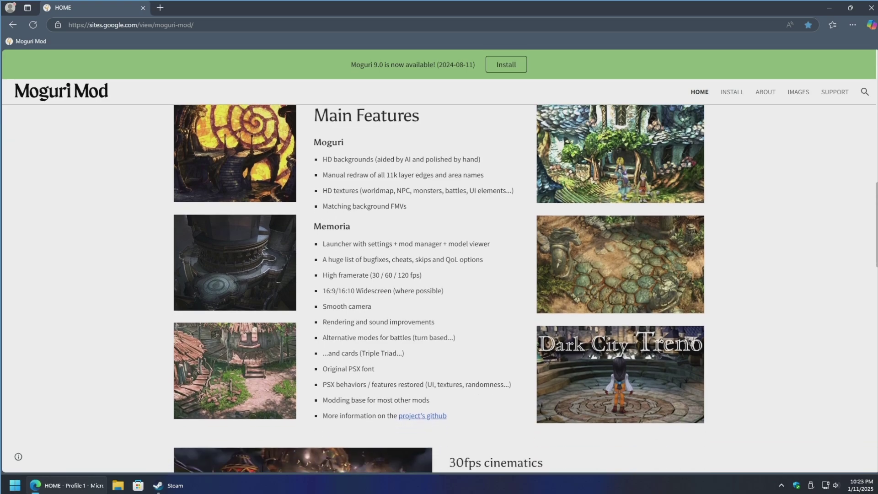
pyautogui.scroll(-2, 455, 349)
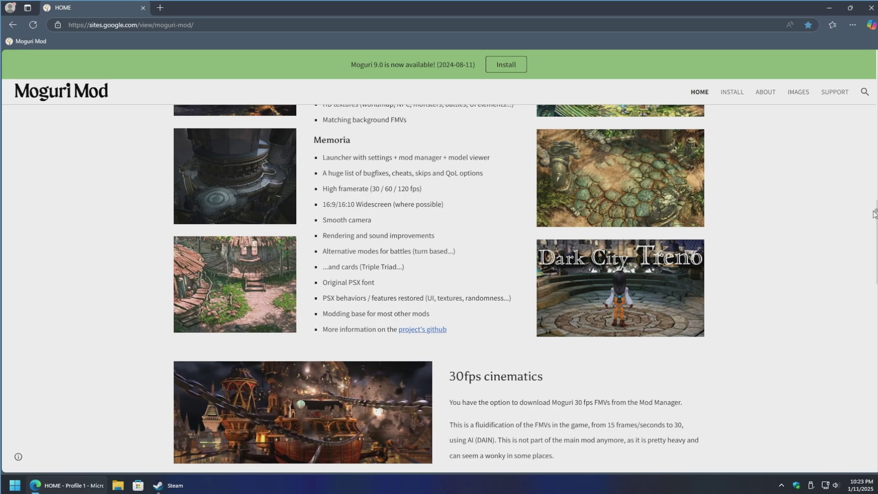
pyautogui.scroll(-8, 755, 285)
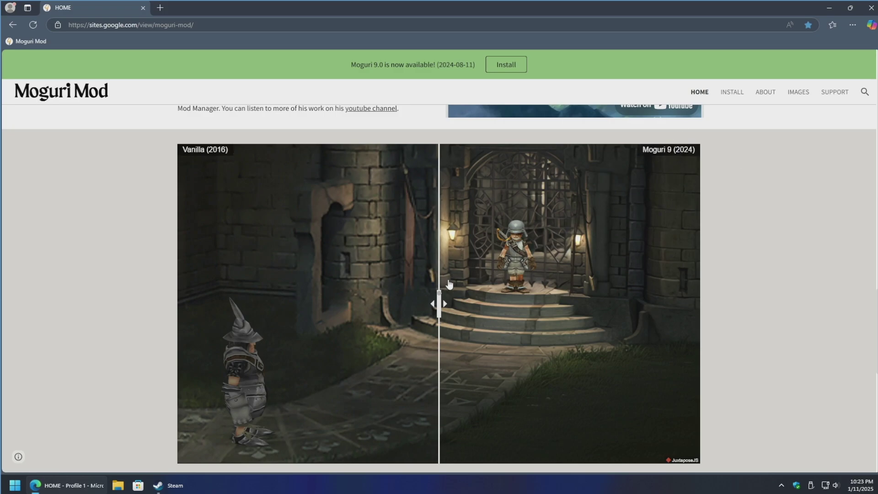
pyautogui.moveTo(441, 303); pyautogui.dragTo(414, 331)
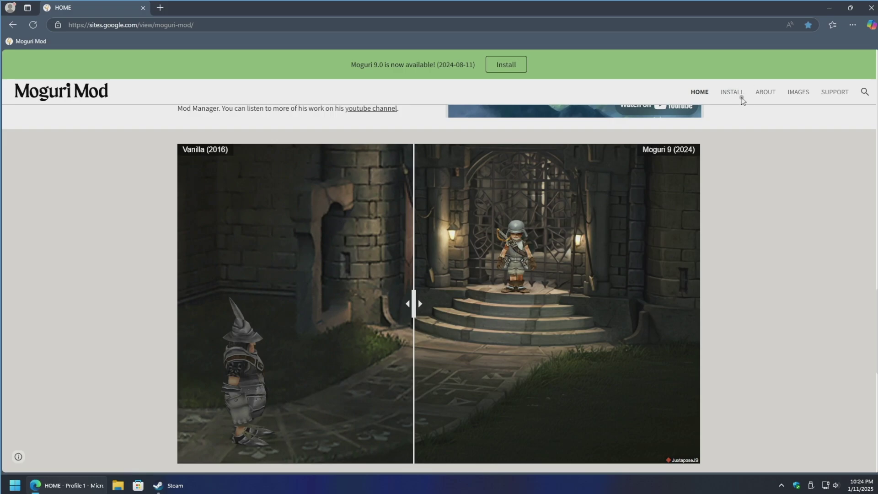
# Open the Moguri 9.0 install page and highlight the Steam Deck / Linux command and the Mac compatibility note
pyautogui.click(511, 65)
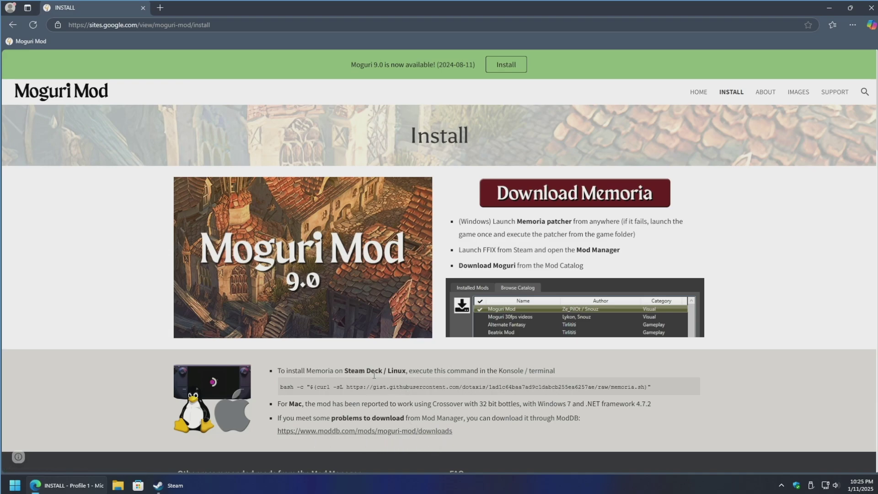
pyautogui.moveTo(345, 371); pyautogui.dragTo(410, 371)
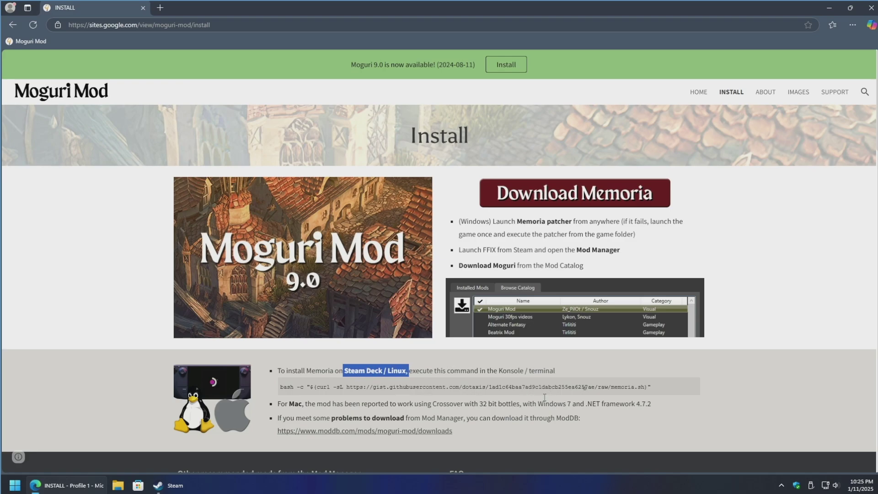
pyautogui.moveTo(652, 386); pyautogui.dragTo(287, 387)
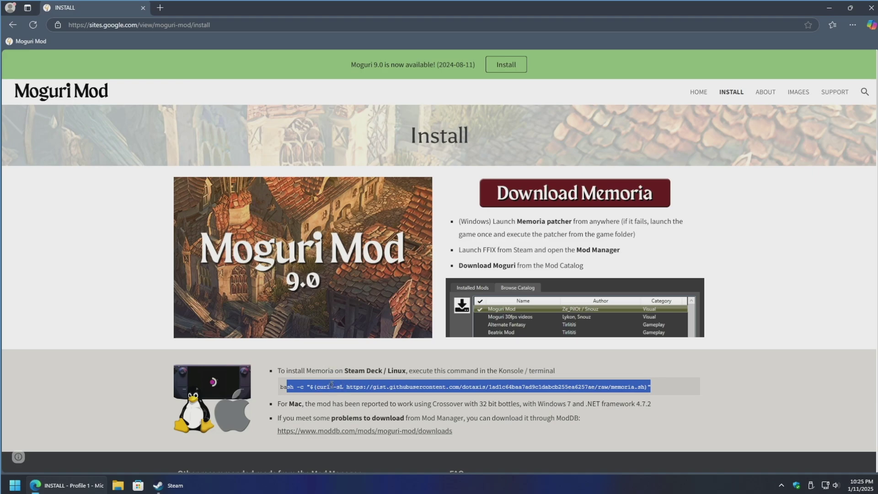
pyautogui.moveTo(277, 404); pyautogui.dragTo(650, 399)
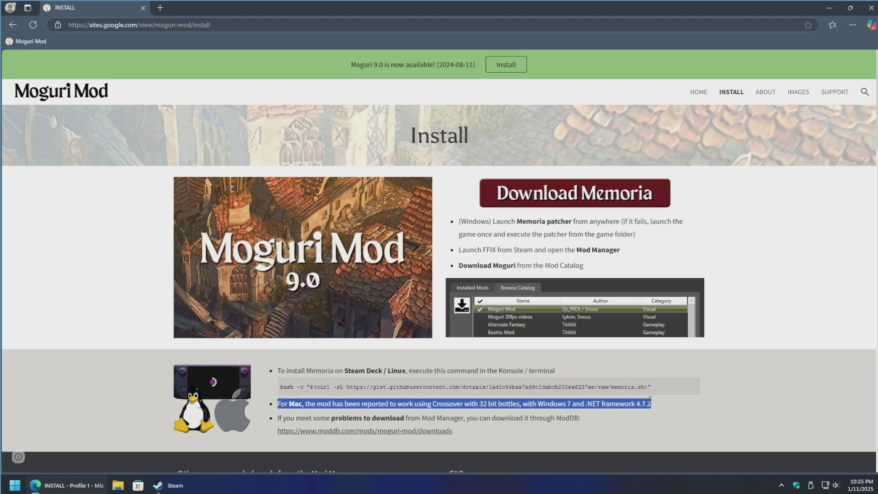
pyautogui.click(682, 403)
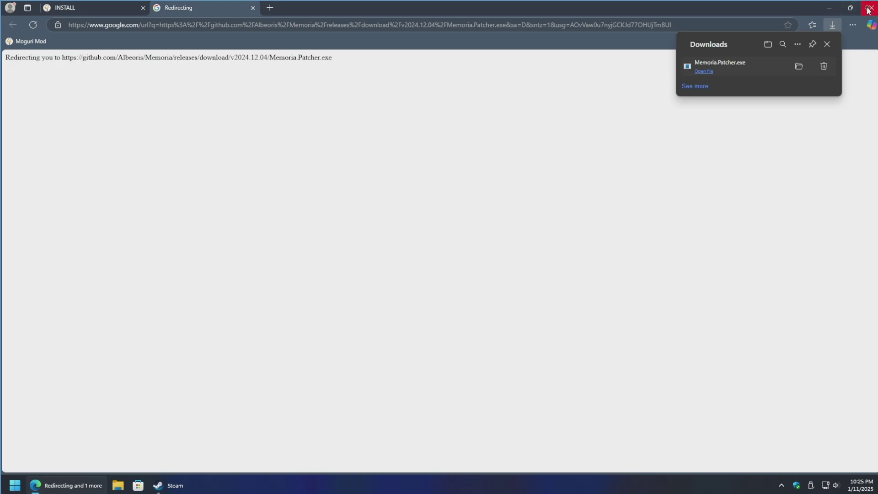
# With the browser and Steam windows closed, start the FINAL FANTASY IX launcher from the desktop and dismiss its changelog
pyautogui.click(869, 10)
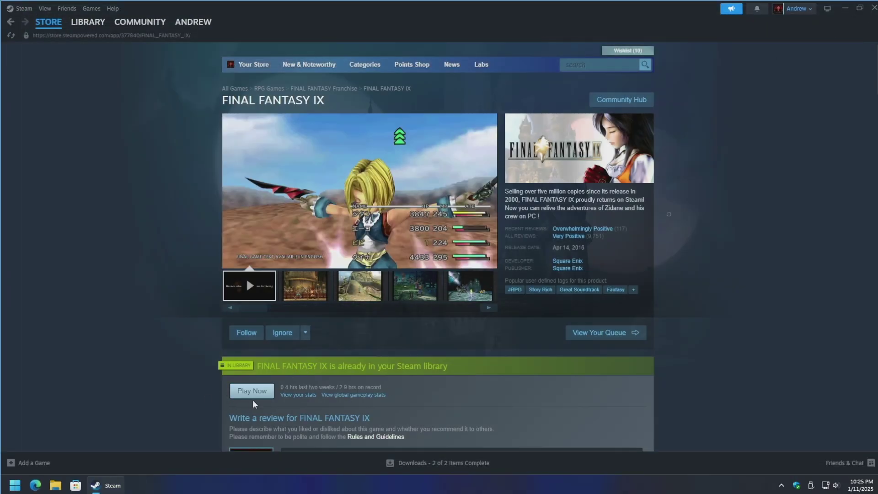
pyautogui.click(870, 10)
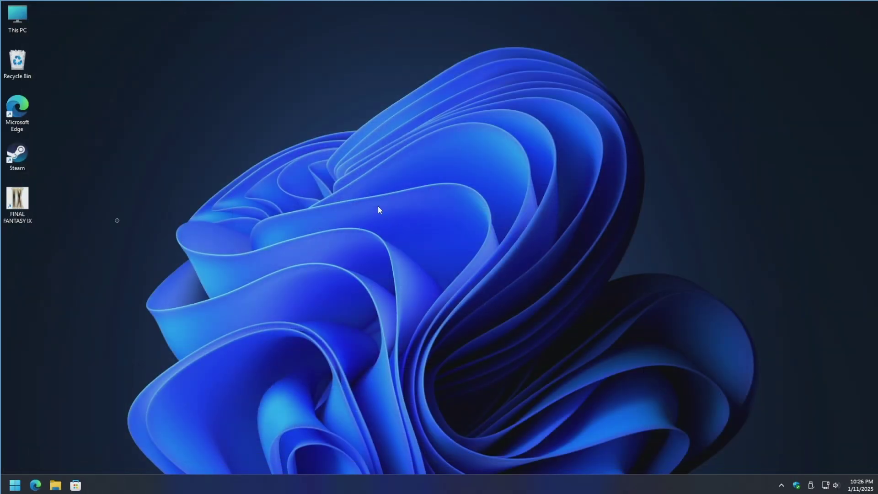
pyautogui.doubleClick(19, 201)
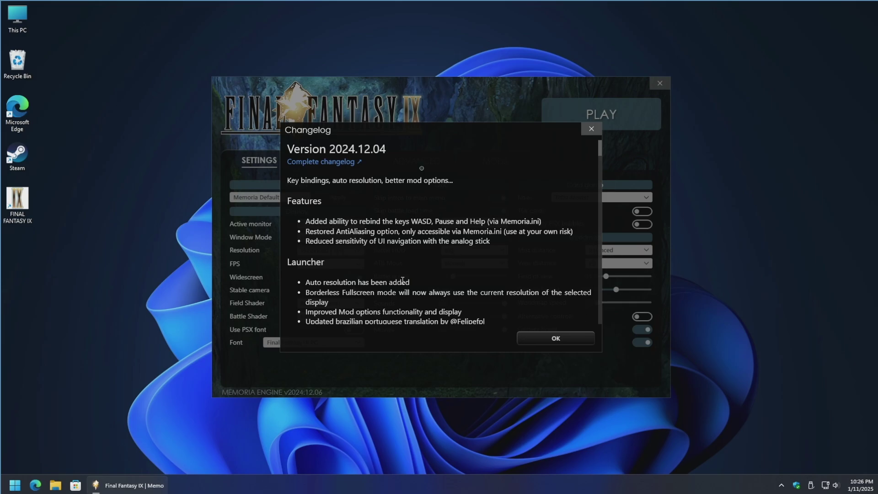
pyautogui.click(556, 339)
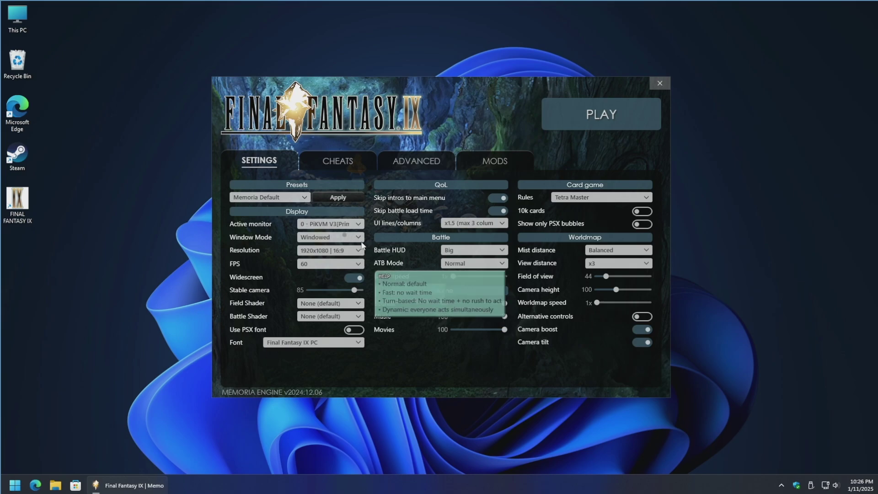
# Set the game's window mode to Fullscreen
pyautogui.moveTo(267, 239)
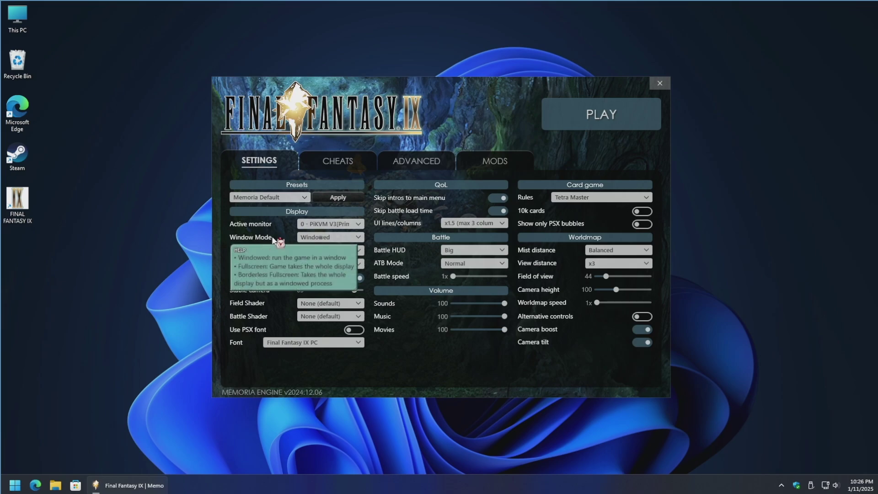
pyautogui.click(359, 239)
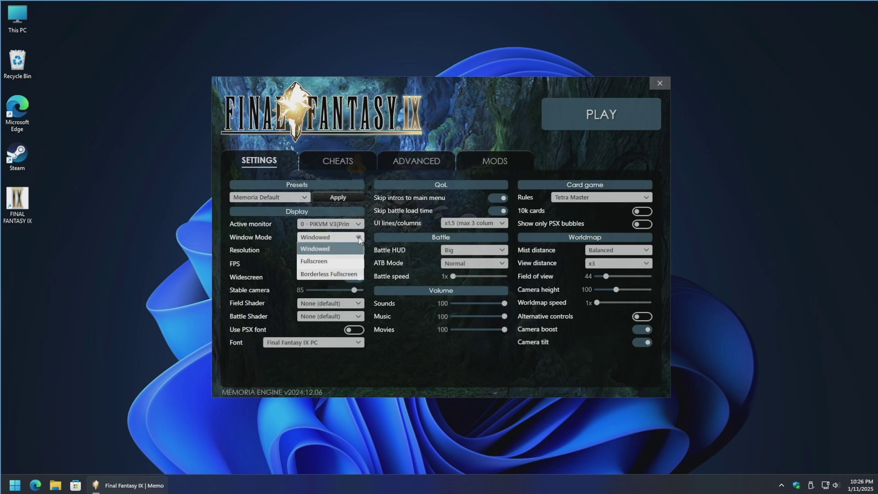
pyautogui.click(334, 264)
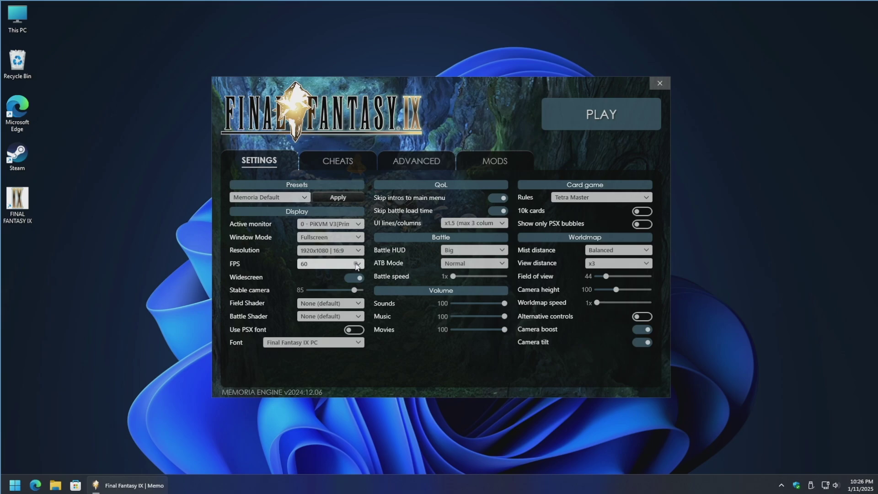
# Examine the remaining display settings and the available cheats, including the help for the Excalibur II time limit option
pyautogui.moveTo(234, 267)
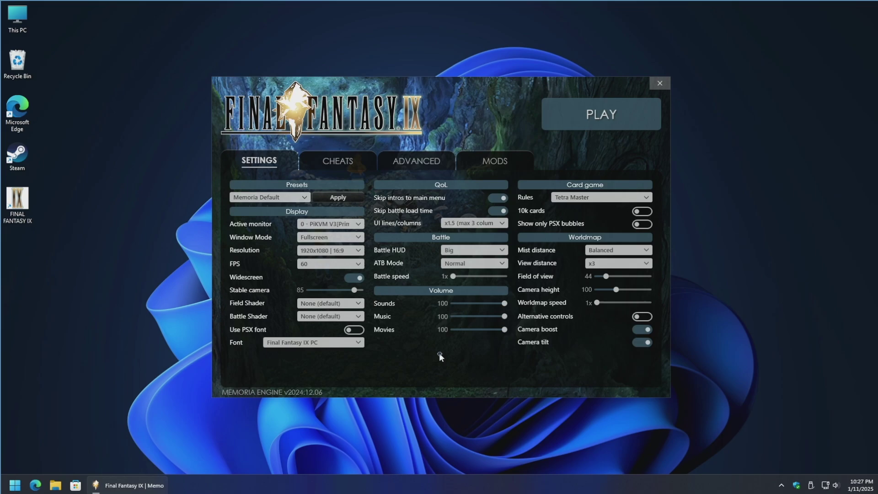
pyautogui.moveTo(257, 332)
pyautogui.click(338, 164)
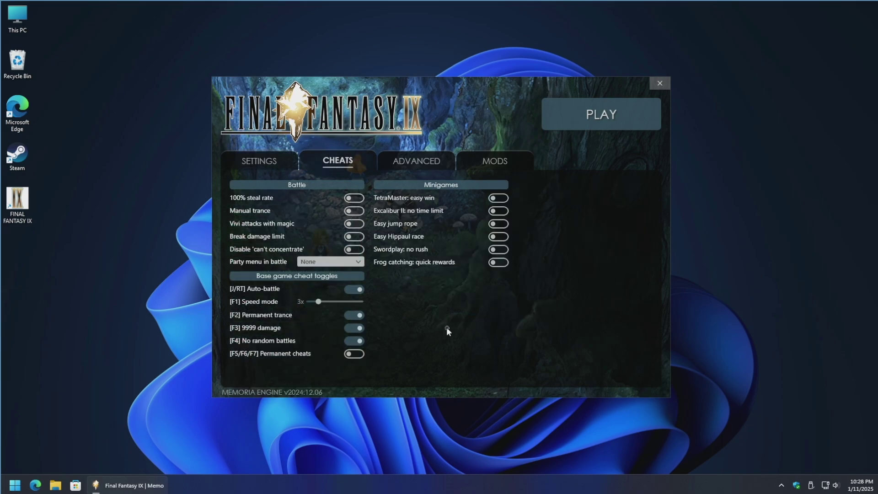
pyautogui.moveTo(440, 217)
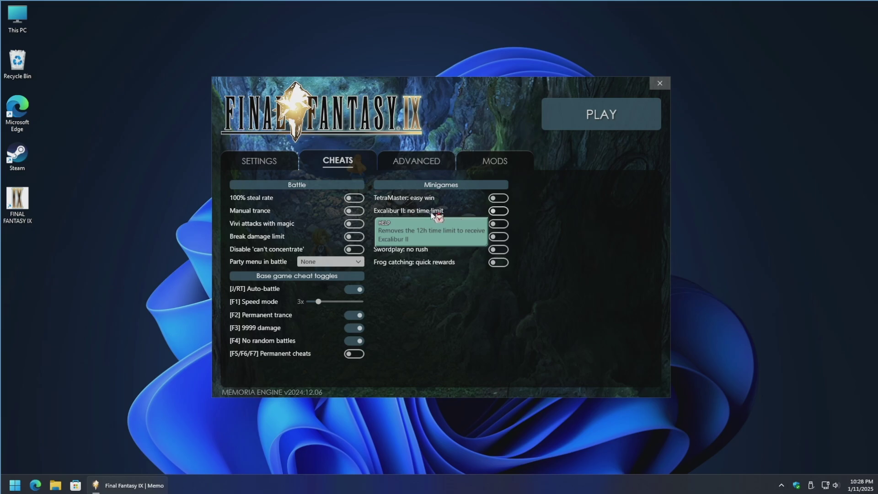
# After viewing the advanced settings, download and install the Moguri Mod from the mod catalog
pyautogui.click(420, 164)
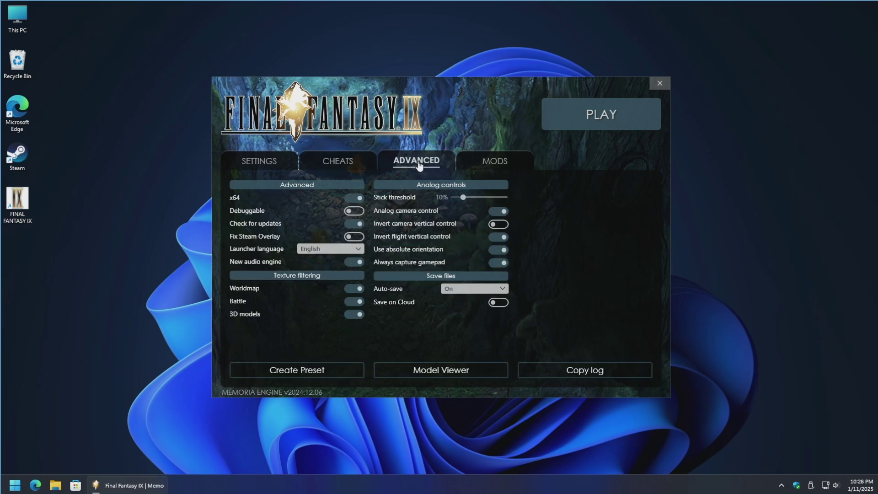
pyautogui.click(505, 166)
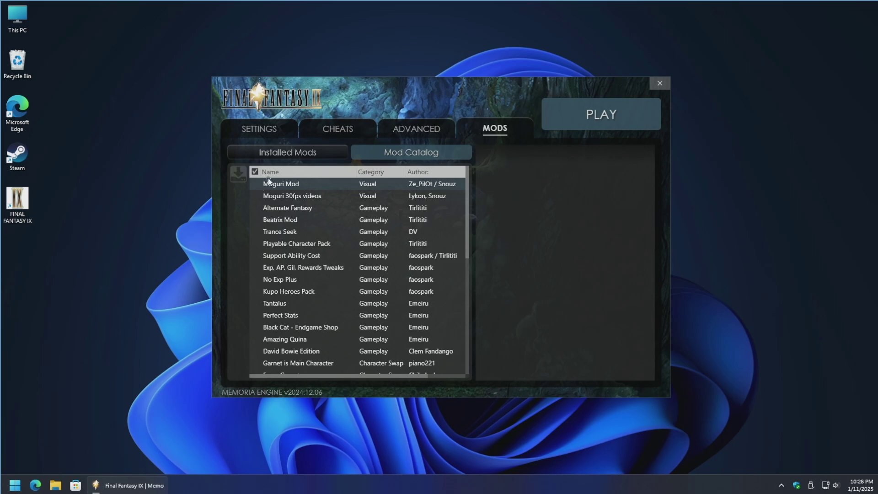
pyautogui.doubleClick(303, 183)
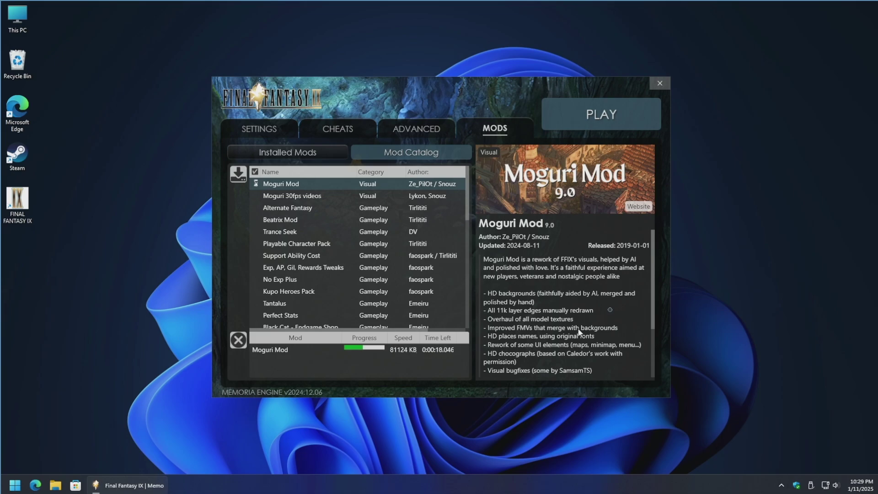
pyautogui.moveTo(655, 273)
pyautogui.mouseDown()
pyautogui.moveTo(650, 328)
pyautogui.moveTo(652, 269)
pyautogui.mouseUp()
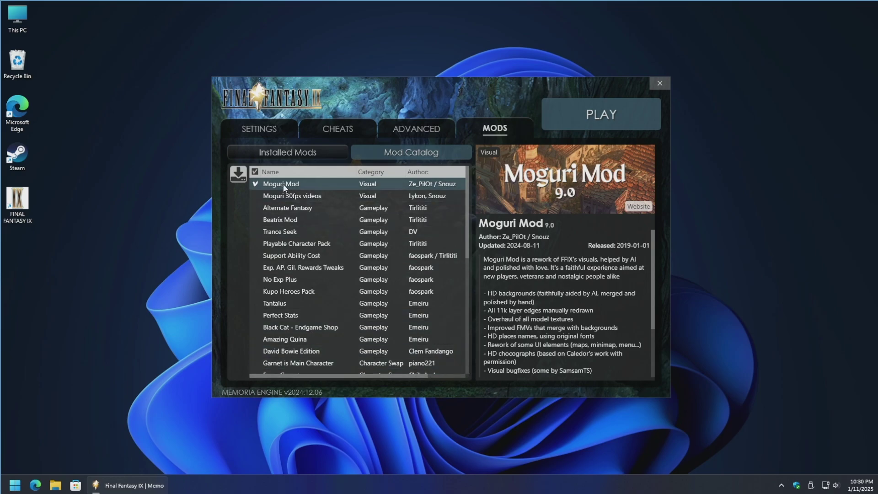
pyautogui.click(256, 185)
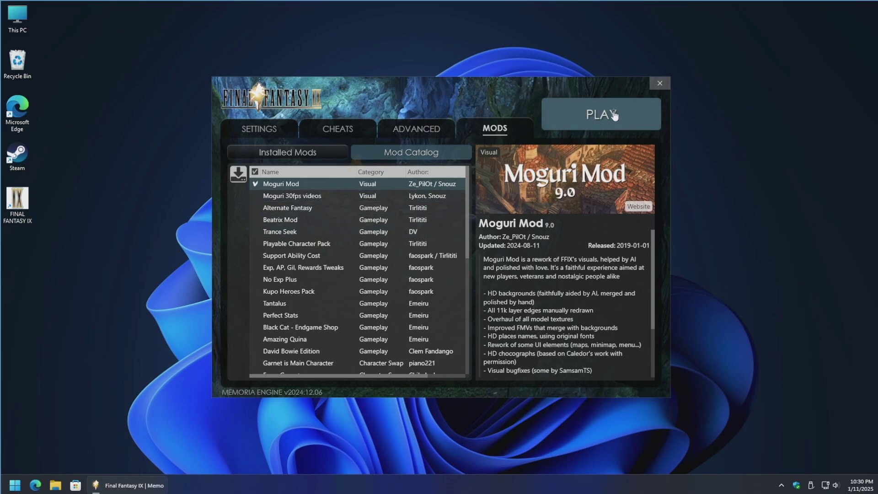
# Start the game, accept the download of the new Memoria.Patcher.exe version and run the patcher
pyautogui.click(614, 116)
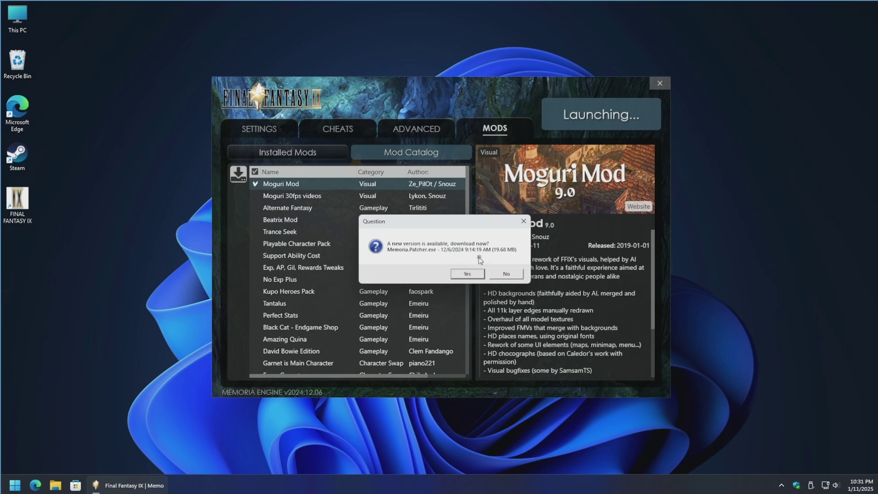
pyautogui.click(469, 274)
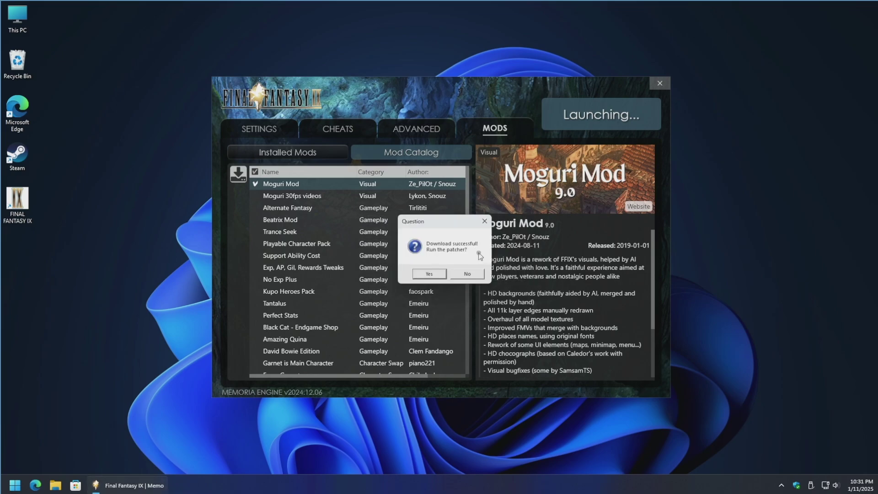
pyautogui.click(430, 274)
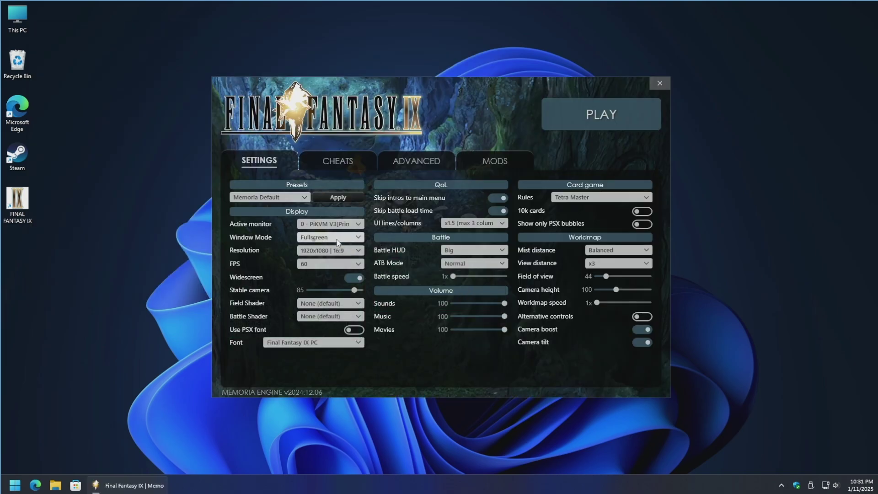
pyautogui.moveTo(413, 293)
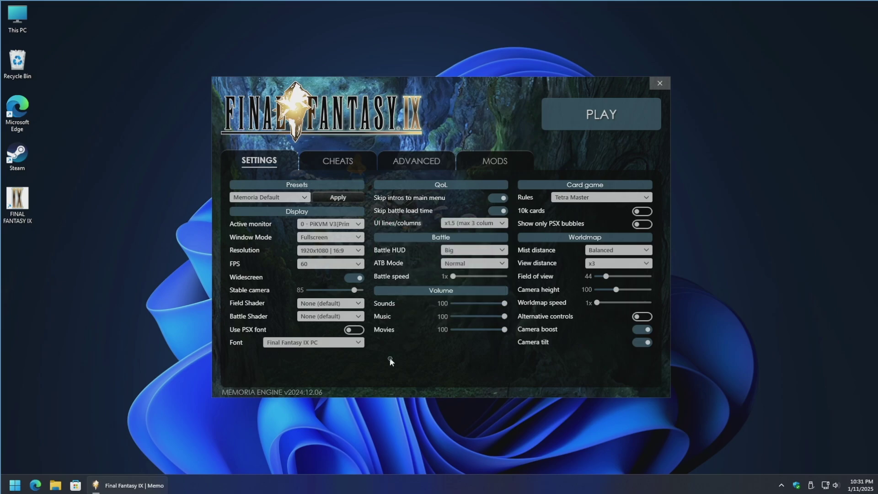
# Check the Moguri Mod's entry among the installed mods and in the mod catalog
pyautogui.click(494, 161)
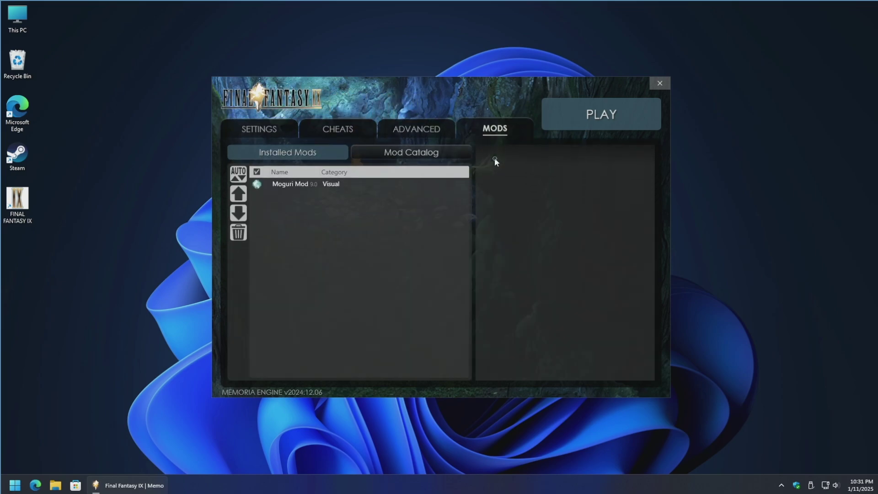
pyautogui.click(340, 183)
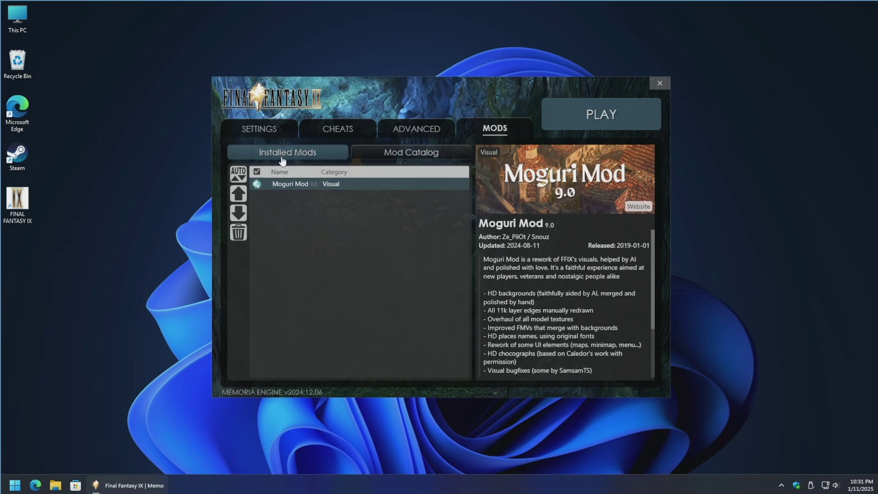
pyautogui.click(425, 157)
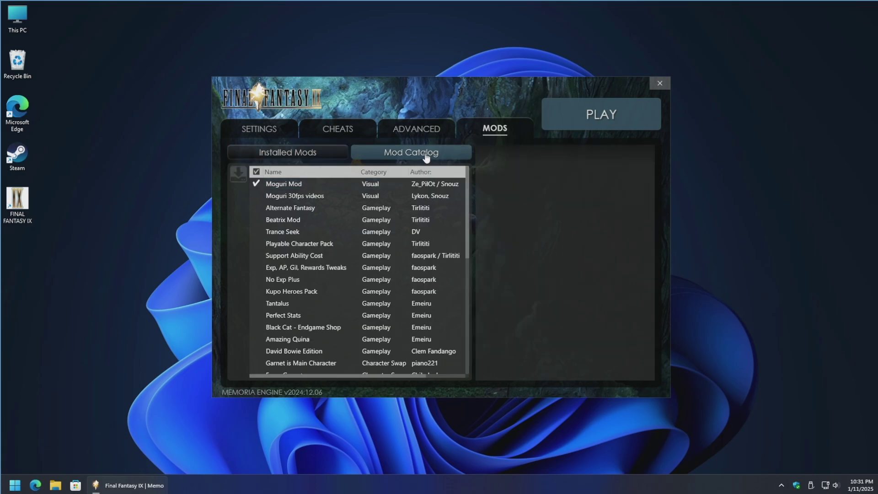
pyautogui.click(304, 156)
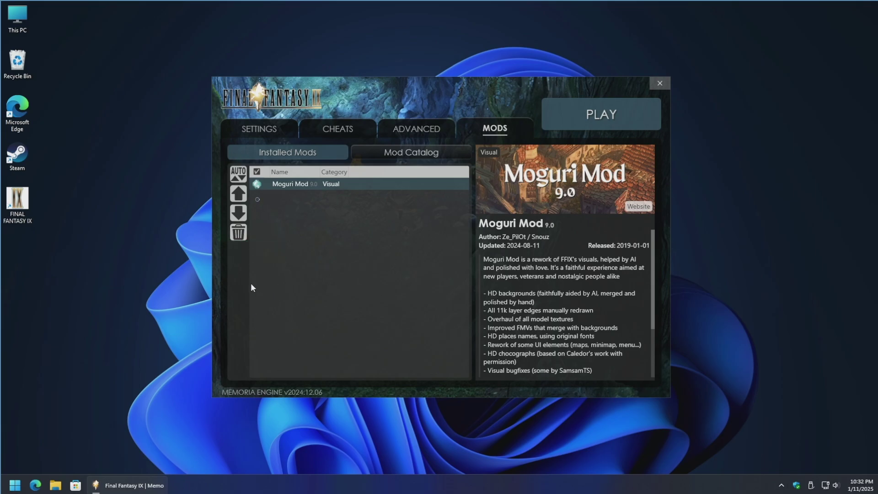
pyautogui.click(403, 153)
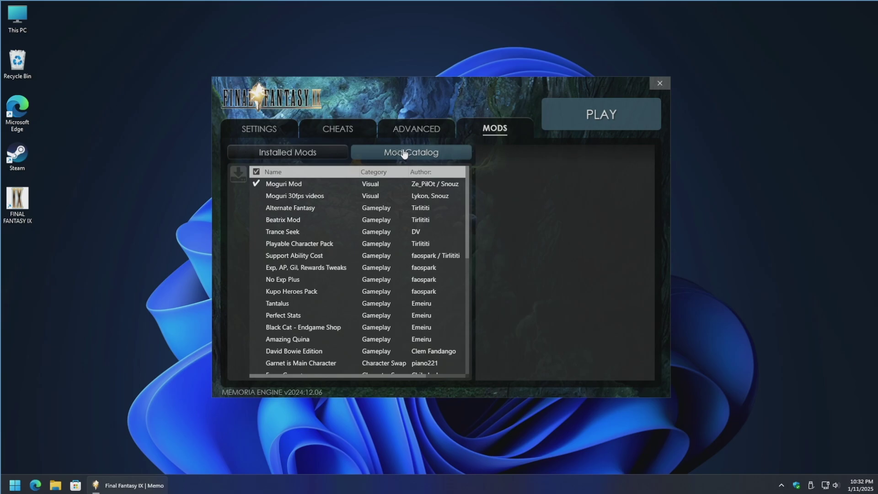
pyautogui.click(306, 159)
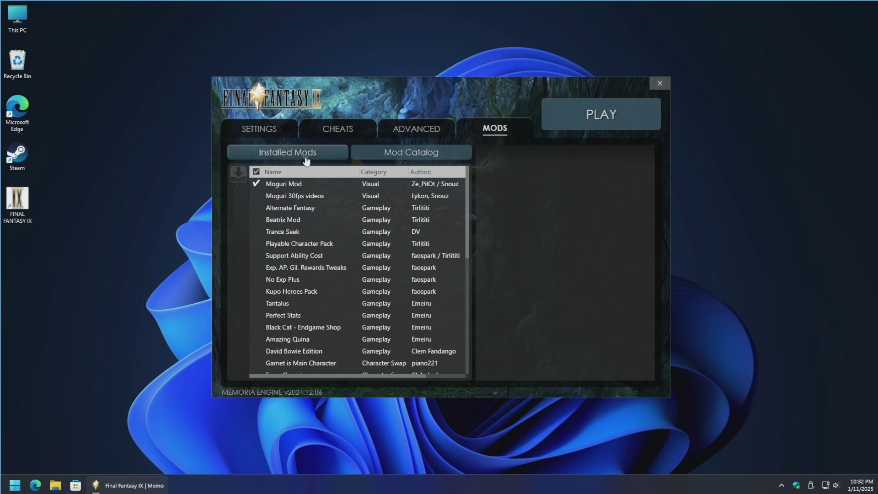
# Launch the modded game, advance the opening dialogue and confirm the default name Zidane for the hero
pyautogui.click(602, 114)
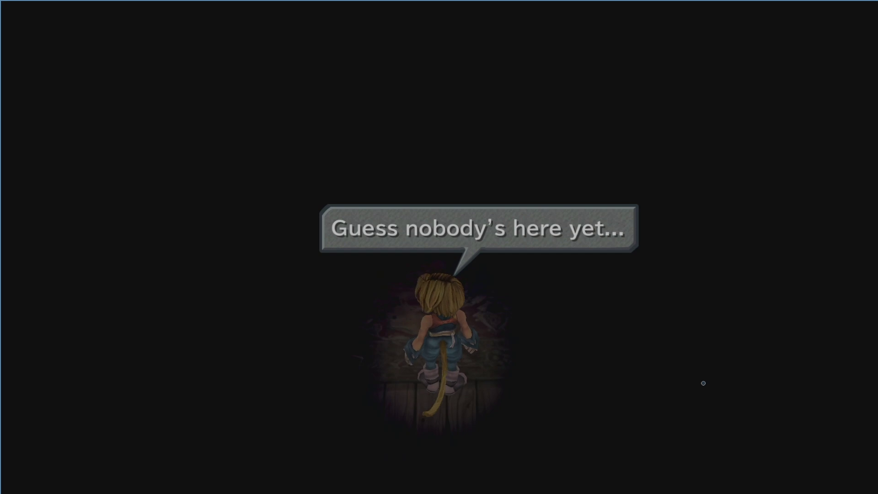
pyautogui.press('Return')
pyautogui.press('Return')
pyautogui.press('Return')
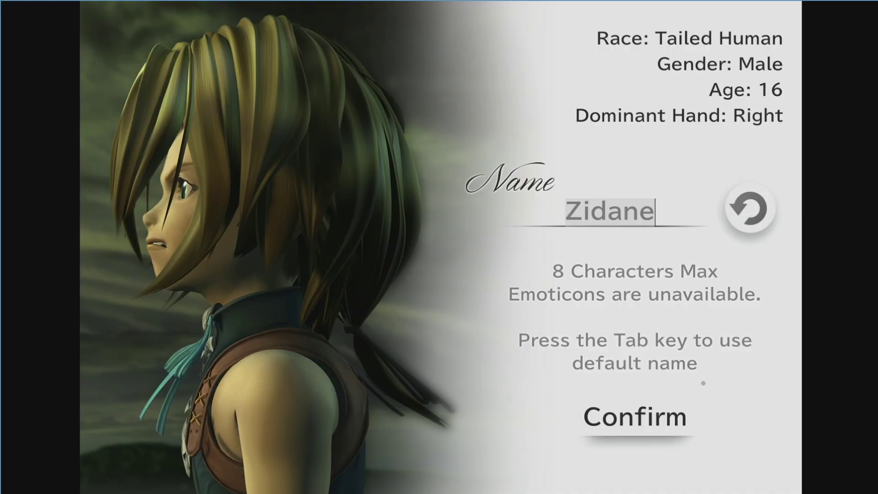
pyautogui.press('Return')
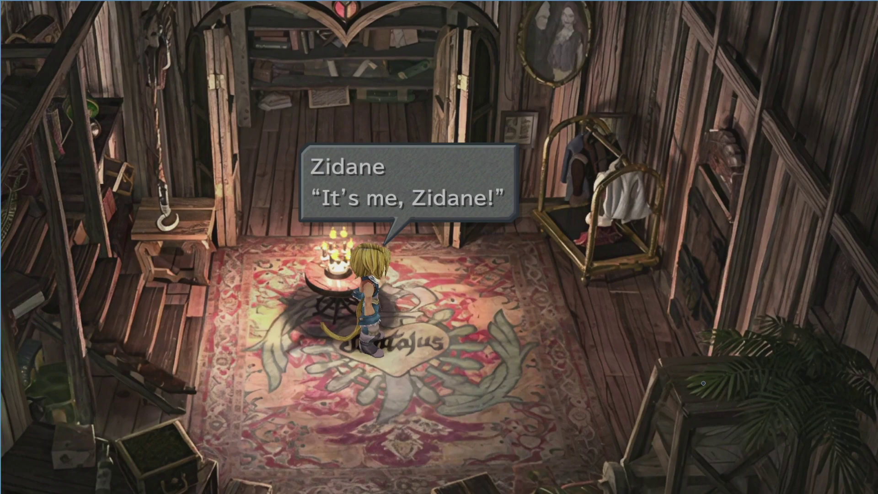
# Advance the crew's dialogue in the hideout and dismiss the Combat tutorial
pyautogui.press('Return')
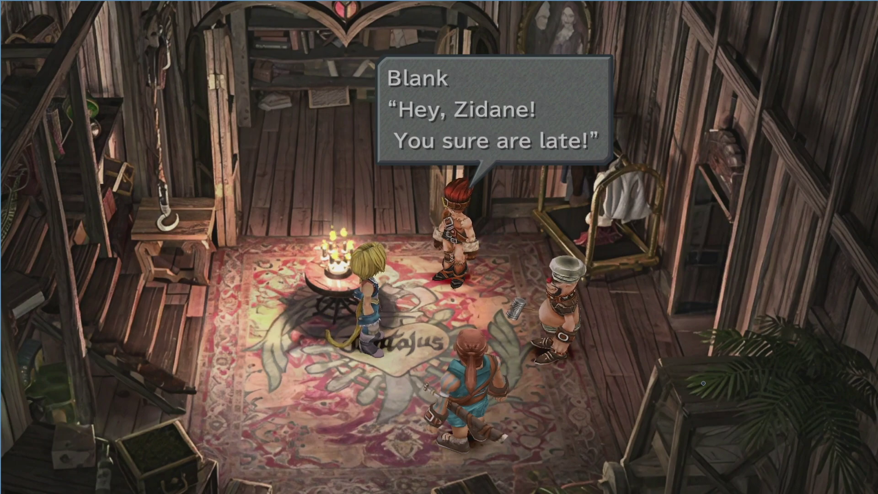
pyautogui.press('Return')
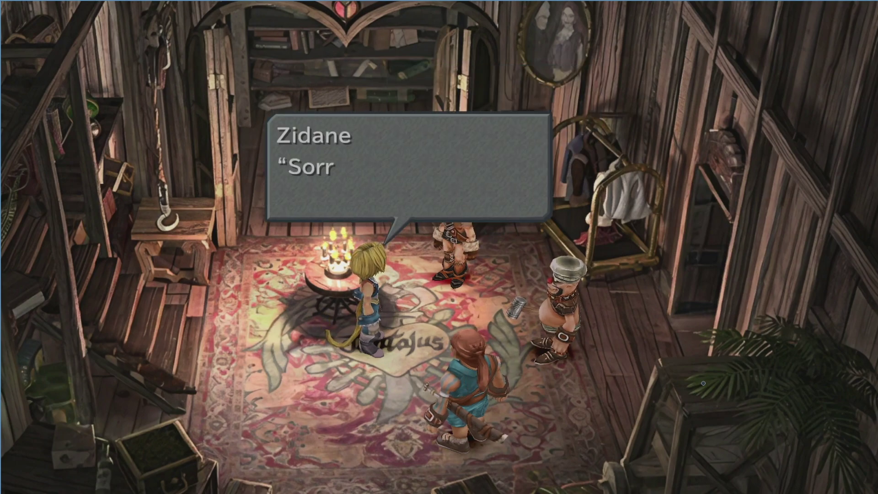
pyautogui.press('Return')
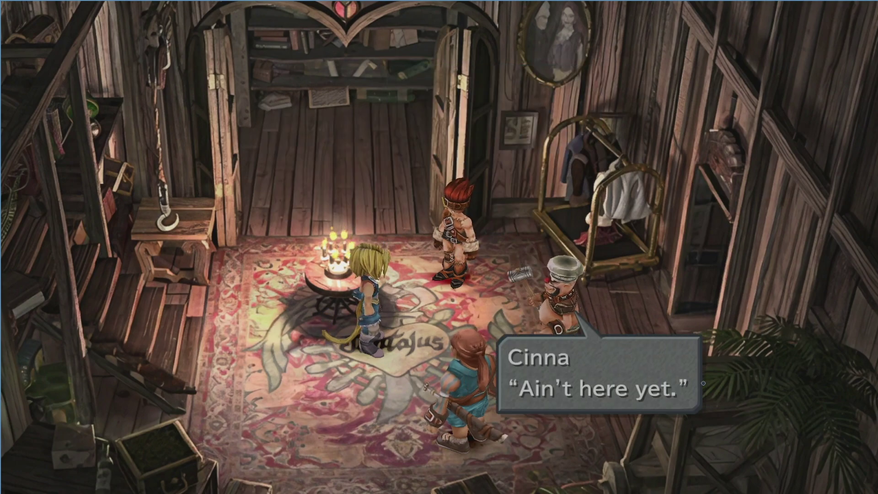
pyautogui.press('Return')
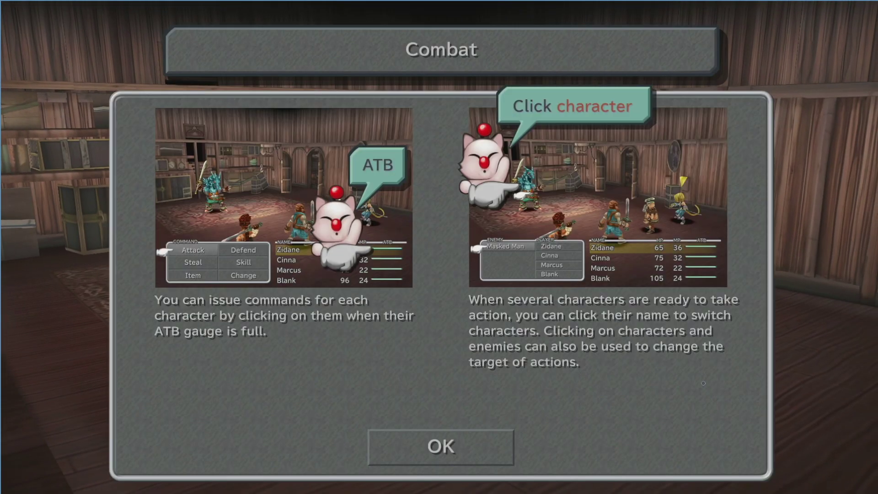
pyautogui.press('Return')
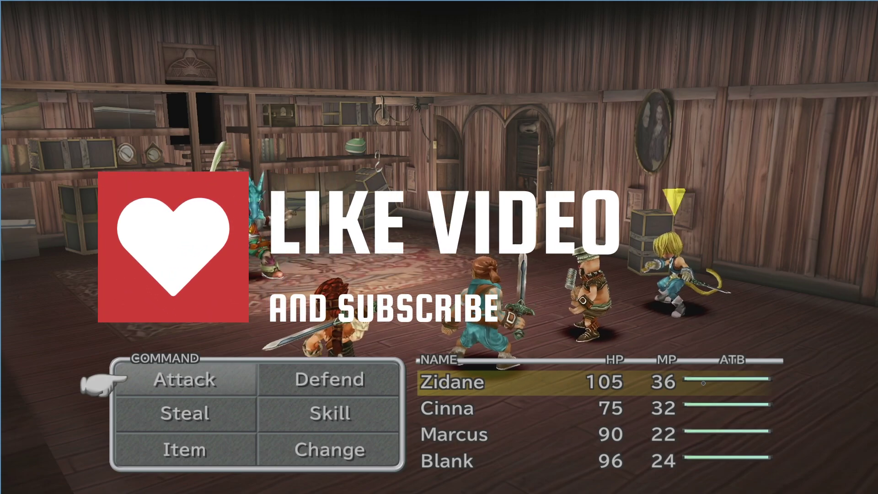
# Have Zidane attack the Masked Man and Cinna steal from him
pyautogui.press('Return')
pyautogui.press('Return')
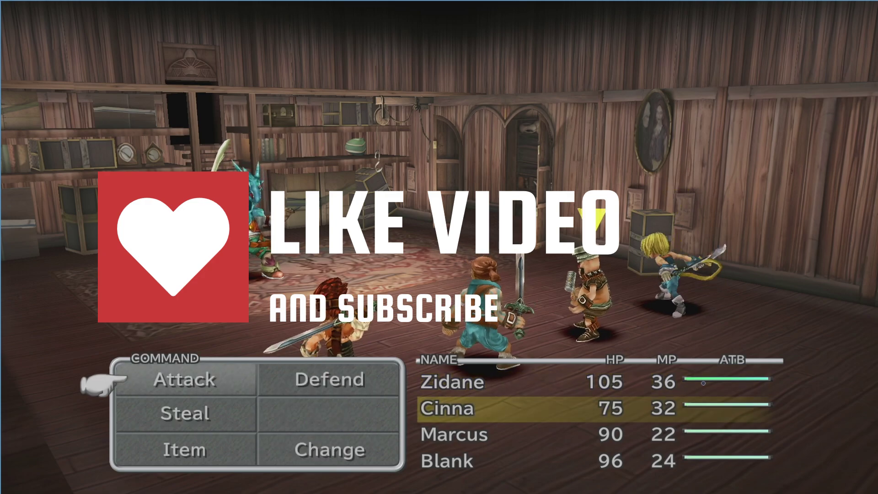
pyautogui.press('Down')
pyautogui.press('Return')
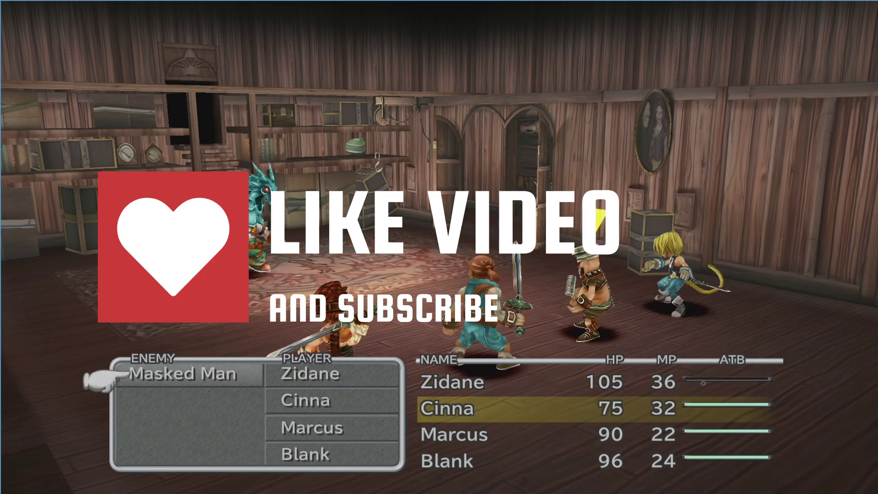
pyautogui.press('Return')
# Order Blank and Marcus to steal from the Masked Man as well
pyautogui.press('Down')
pyautogui.press('Return')
pyautogui.press('Return')
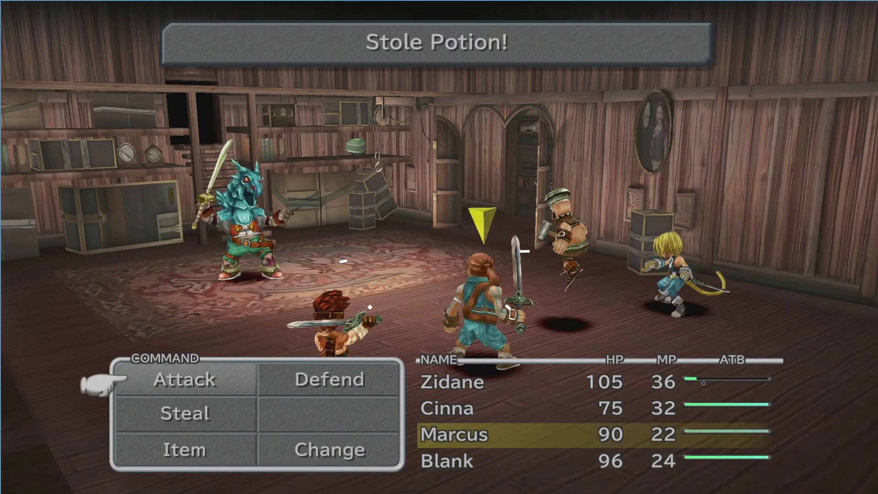
pyautogui.press('Down')
pyautogui.press('Return')
pyautogui.press('Return')
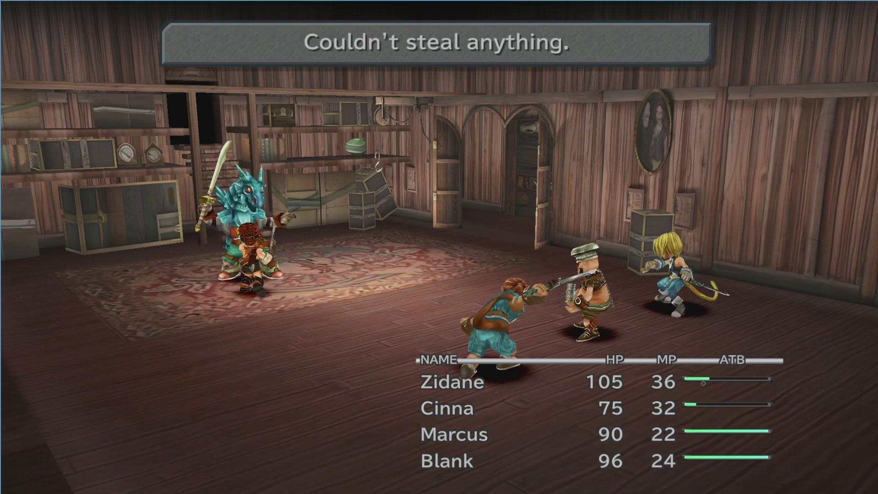